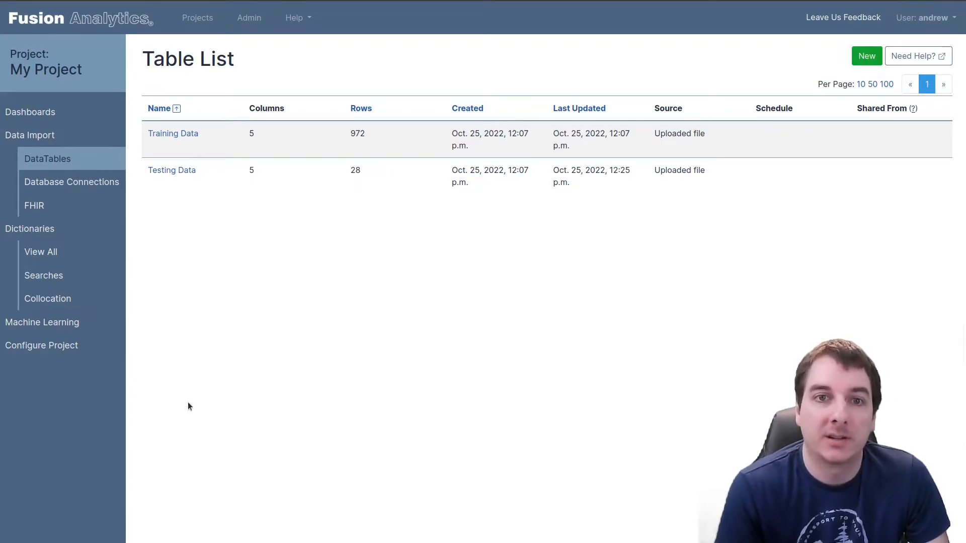
# View the records of the Training Data table, including its Purchased column, and return to the table's overview
pyautogui.click(176, 134)
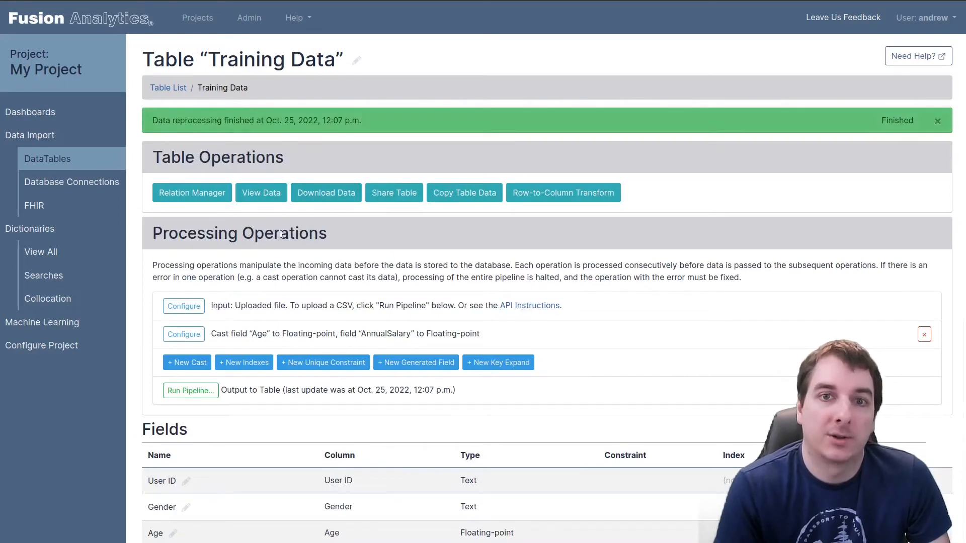
pyautogui.click(273, 196)
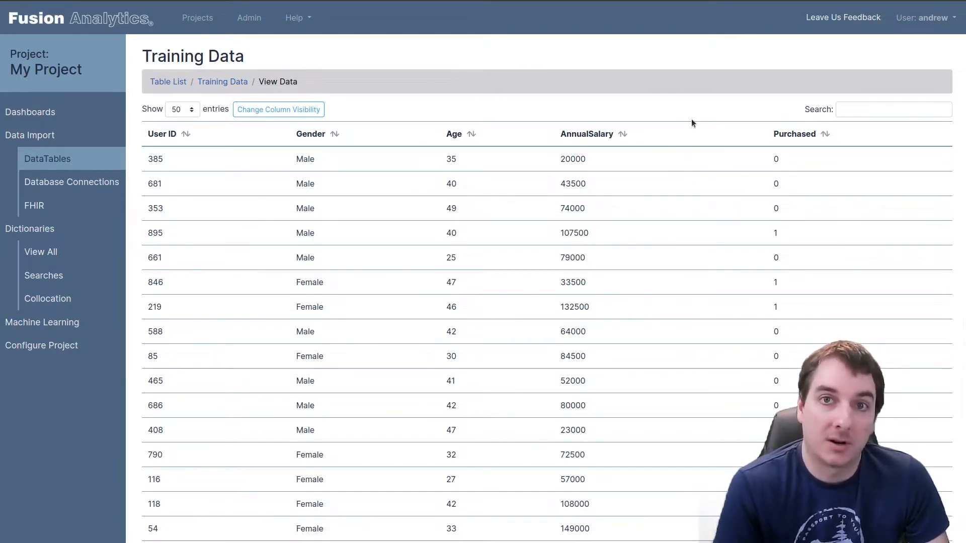
pyautogui.click(211, 82)
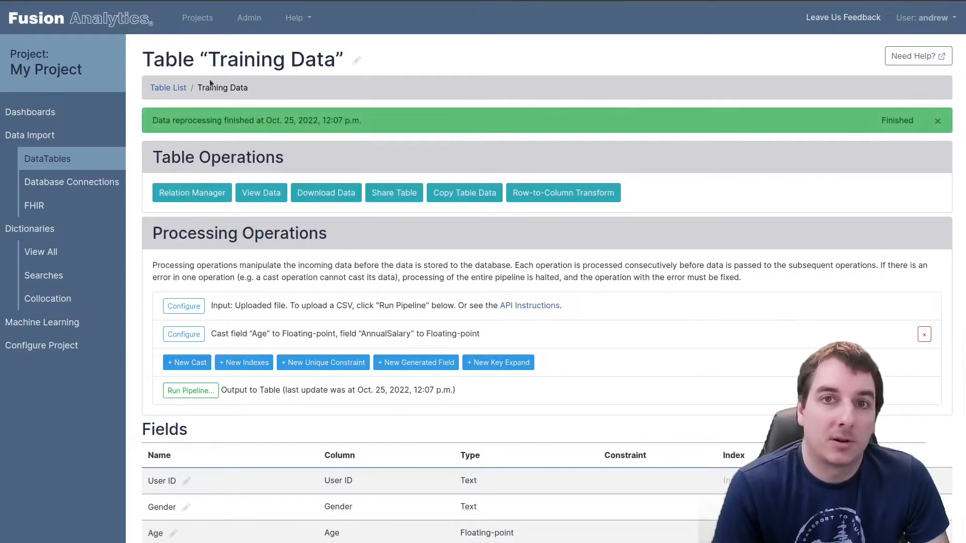
# Create a structured machine learning model named "Car Sales Data" with the Training Data table as its source
pyautogui.click(82, 327)
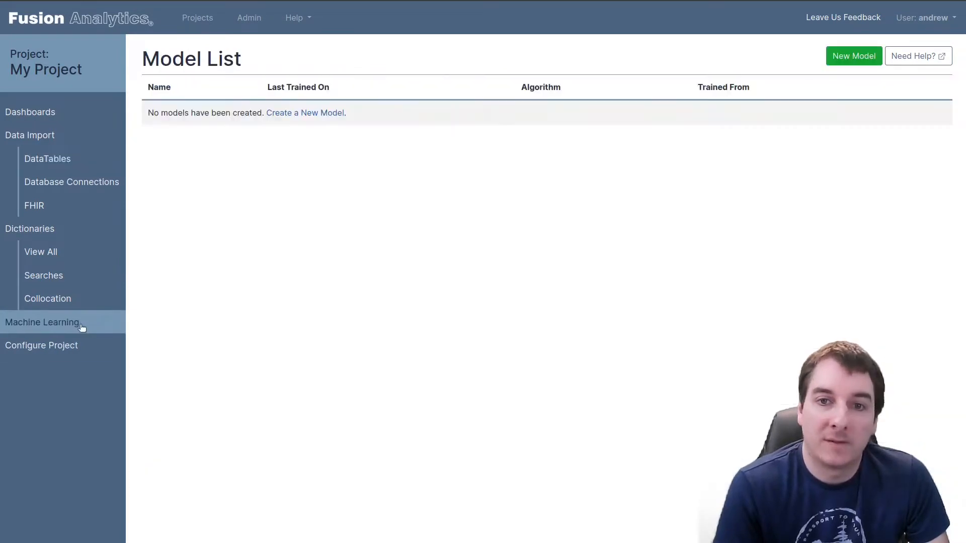
pyautogui.click(294, 114)
pyautogui.click(207, 132)
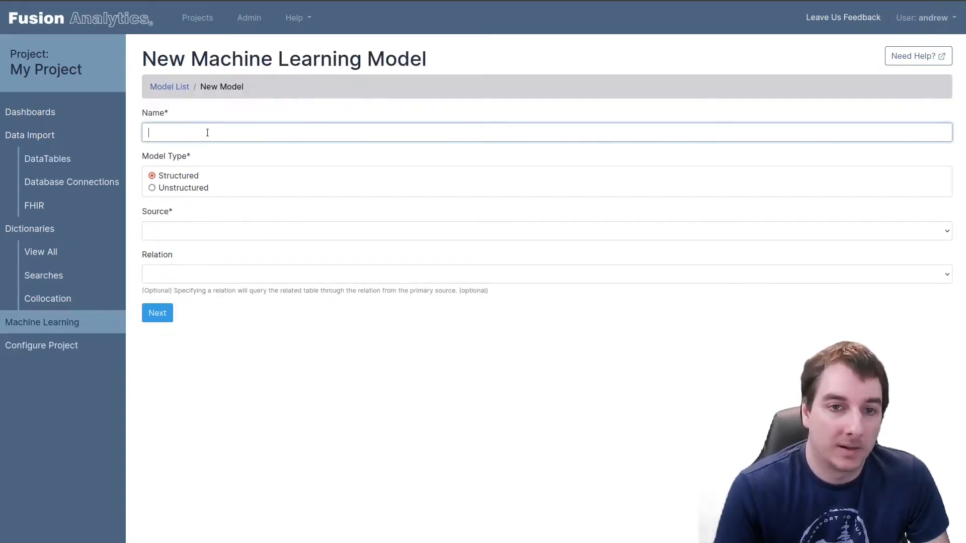
pyautogui.write('Car')
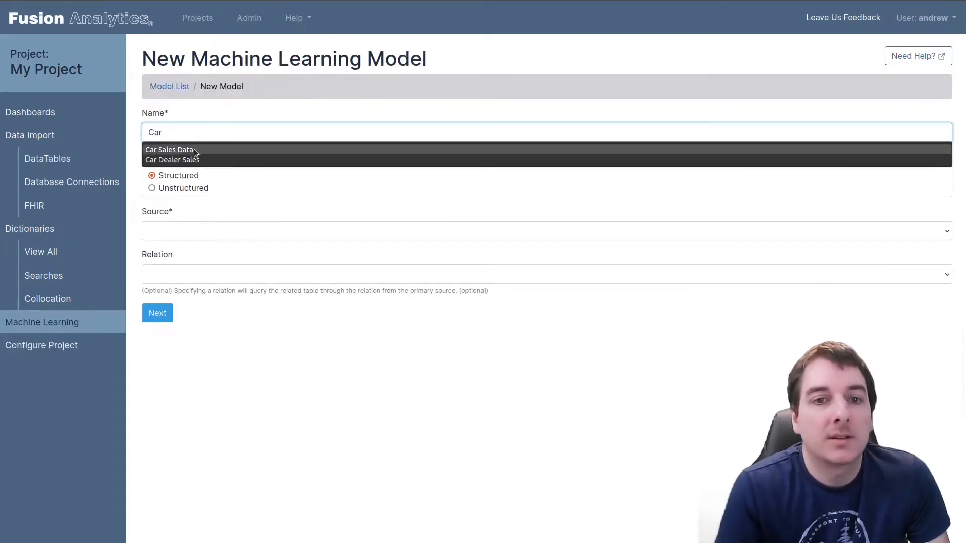
pyautogui.click(217, 150)
pyautogui.click(178, 225)
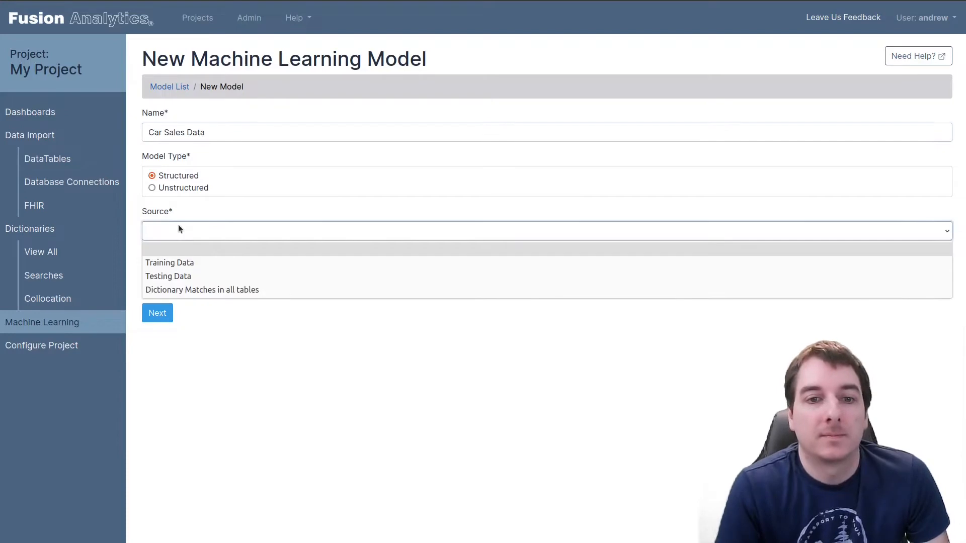
pyautogui.click(185, 262)
pyautogui.click(159, 314)
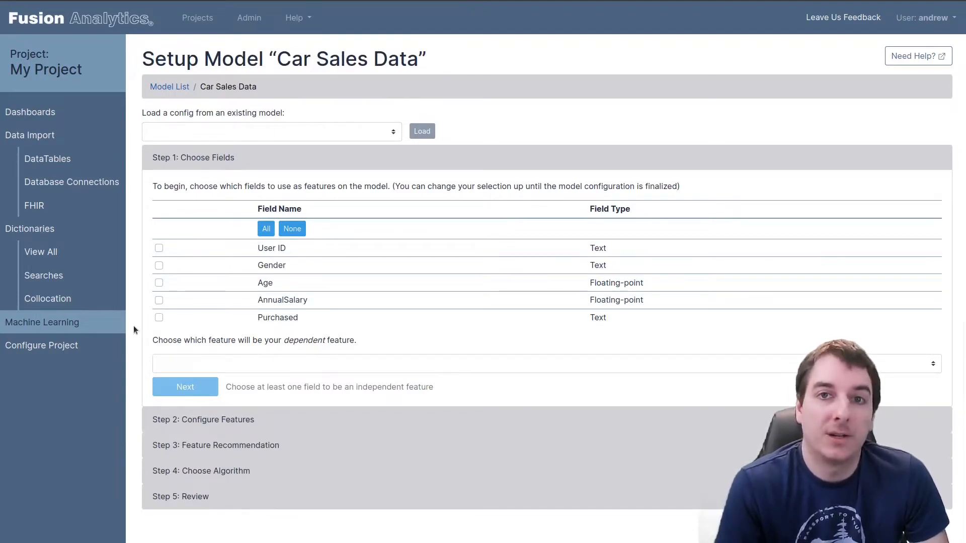
# Include all fields as model features and set Purchased as the dependent feature
pyautogui.click(270, 229)
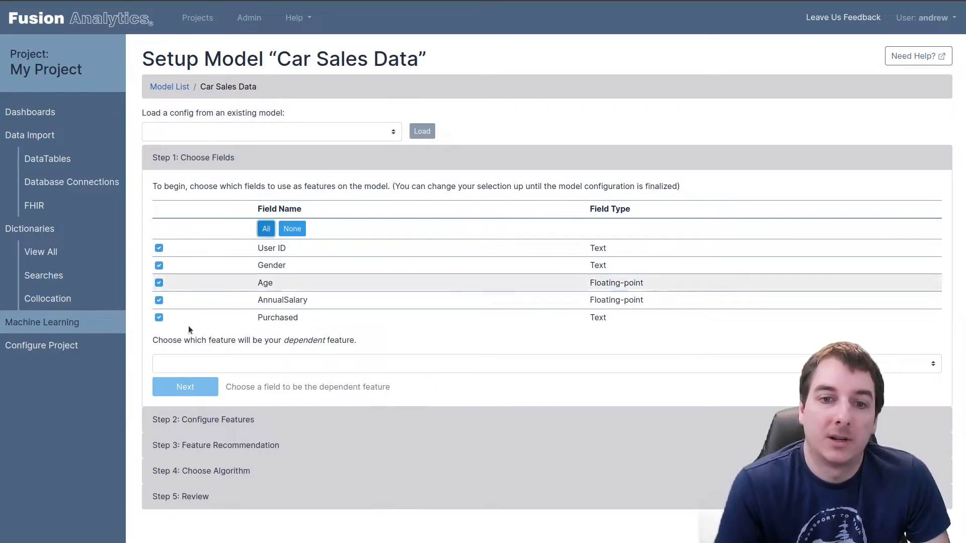
pyautogui.click(274, 365)
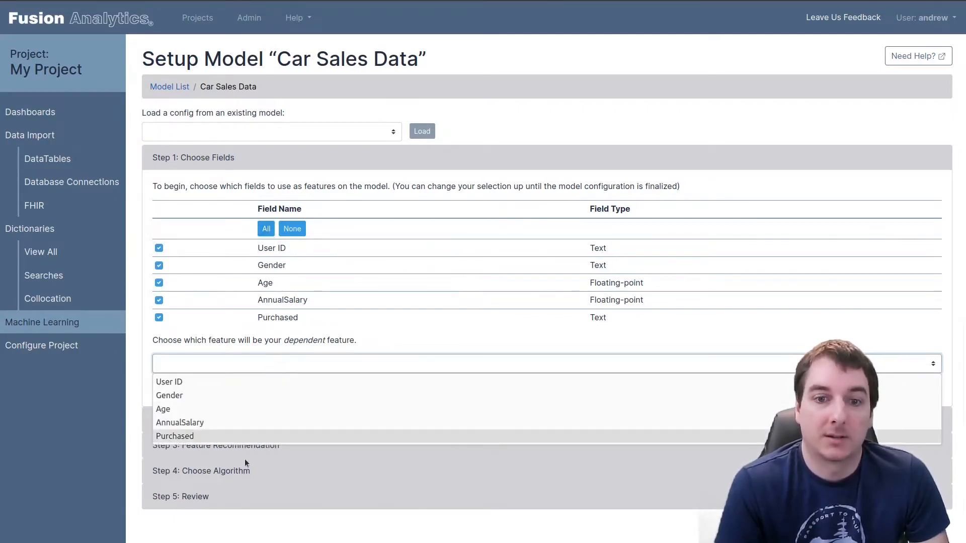
pyautogui.click(244, 437)
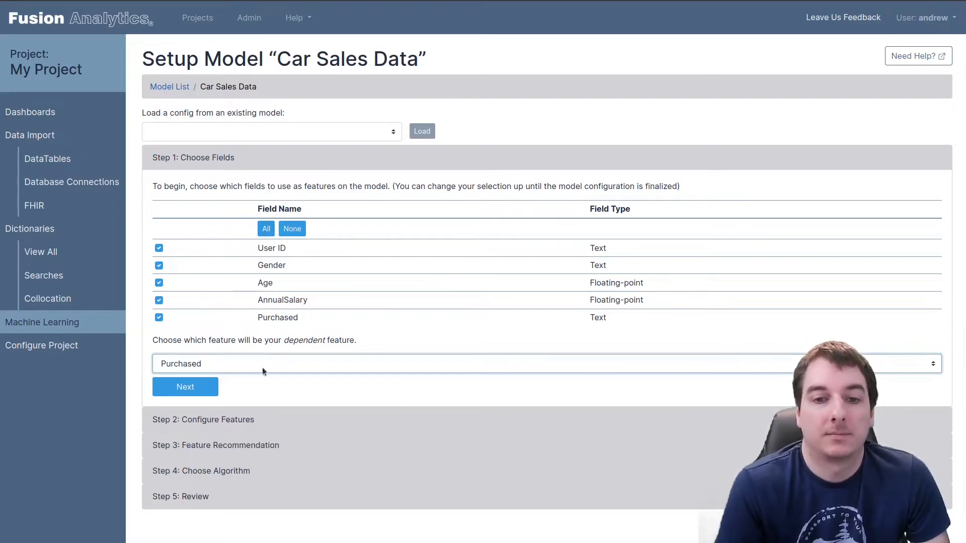
pyautogui.click(182, 390)
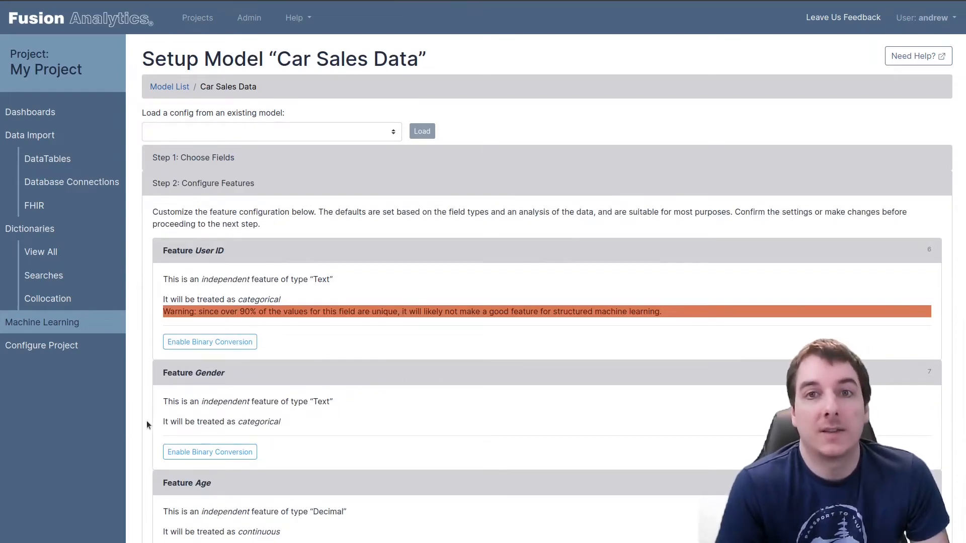
# Accept the default feature settings, the recommended features Age and AnnualSalary and the Gradient Boosting algorithm, and finalize the model configuration
pyautogui.scroll(-7, 147, 421)
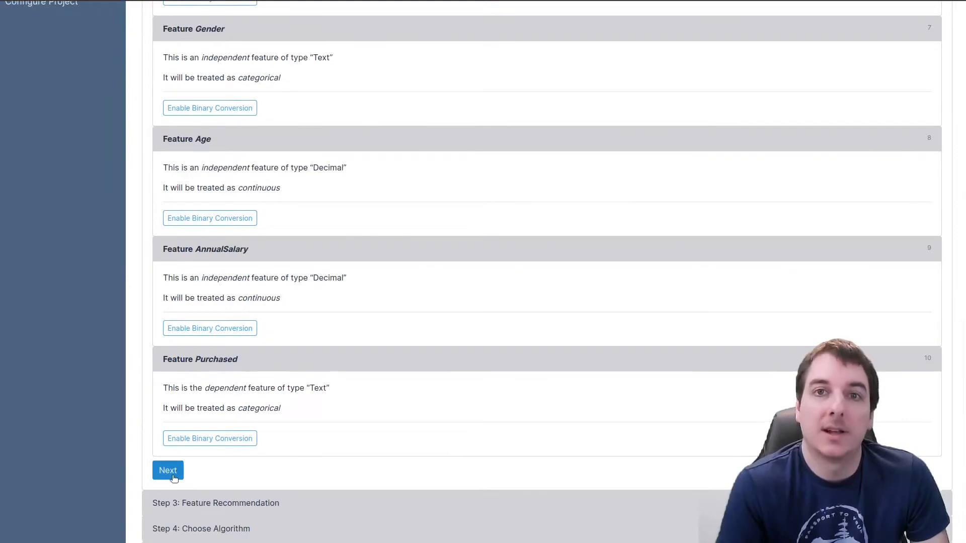
pyautogui.click(173, 477)
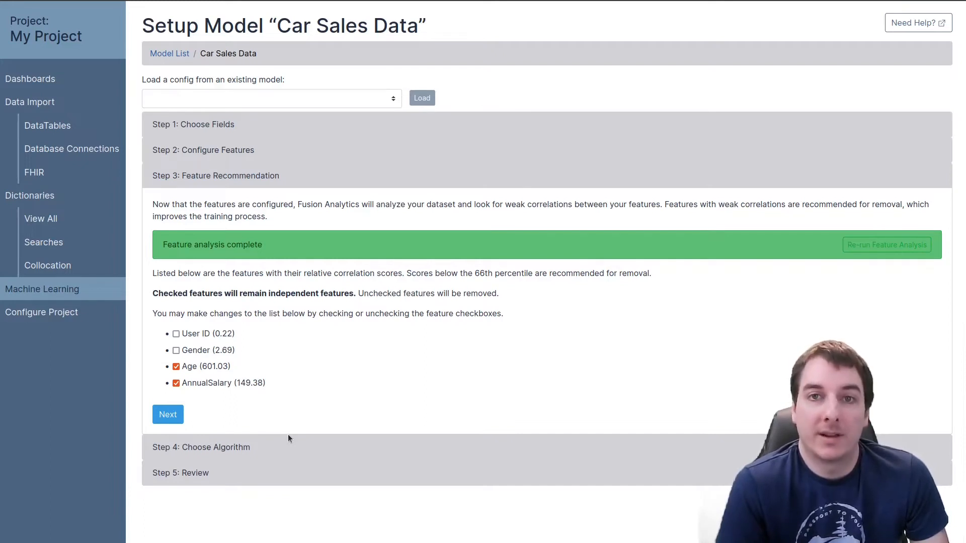
pyautogui.click(164, 420)
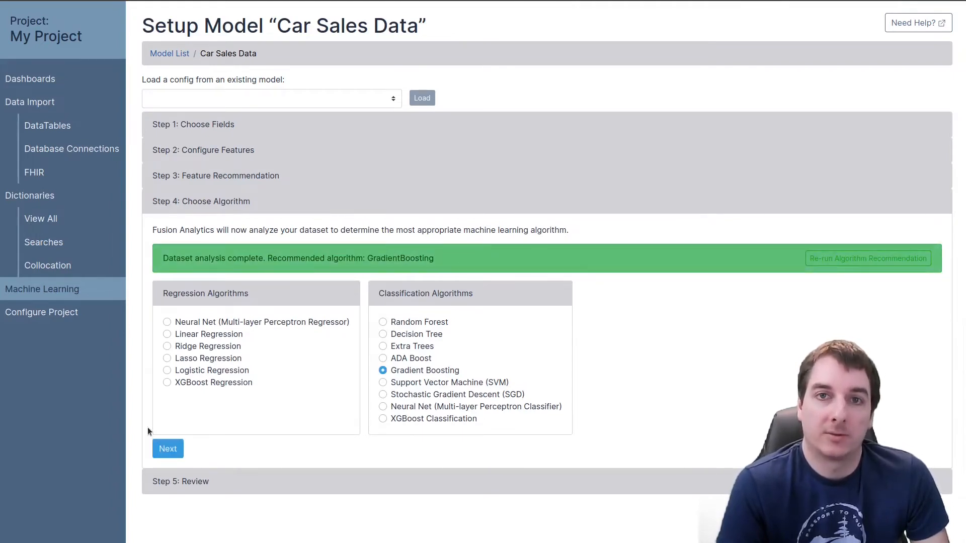
pyautogui.click(169, 449)
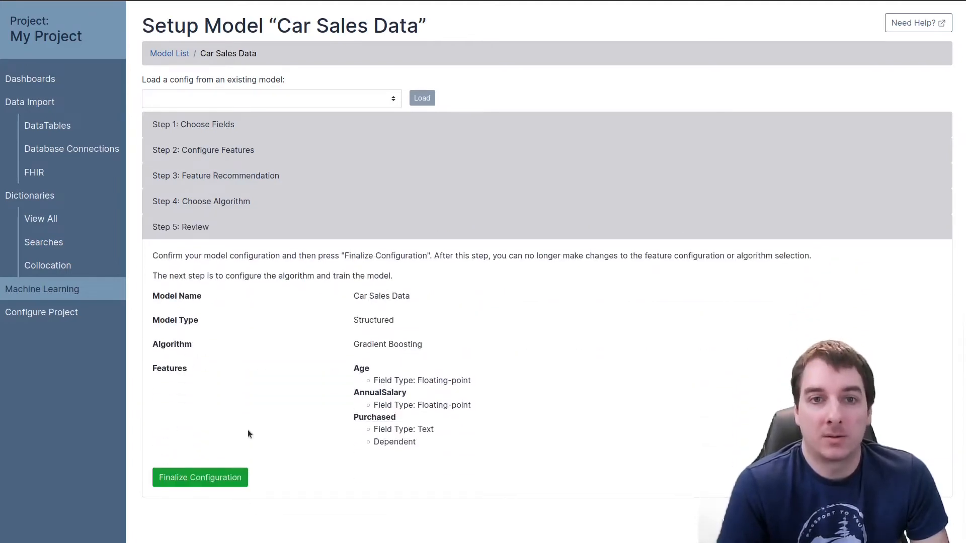
pyautogui.click(206, 481)
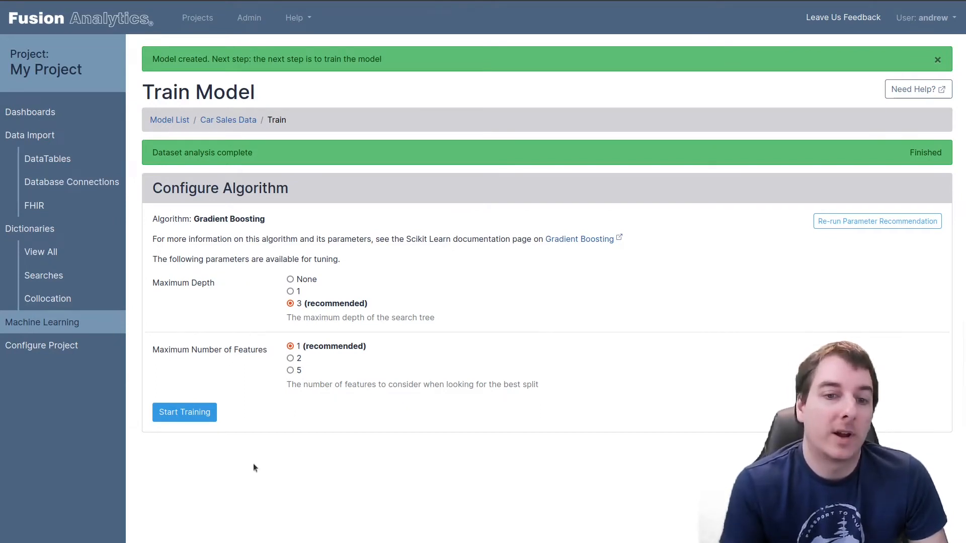
# Train the model with the recommended maximum depth of 3 and maximum number of features of 1, and review the training report
pyautogui.click(187, 421)
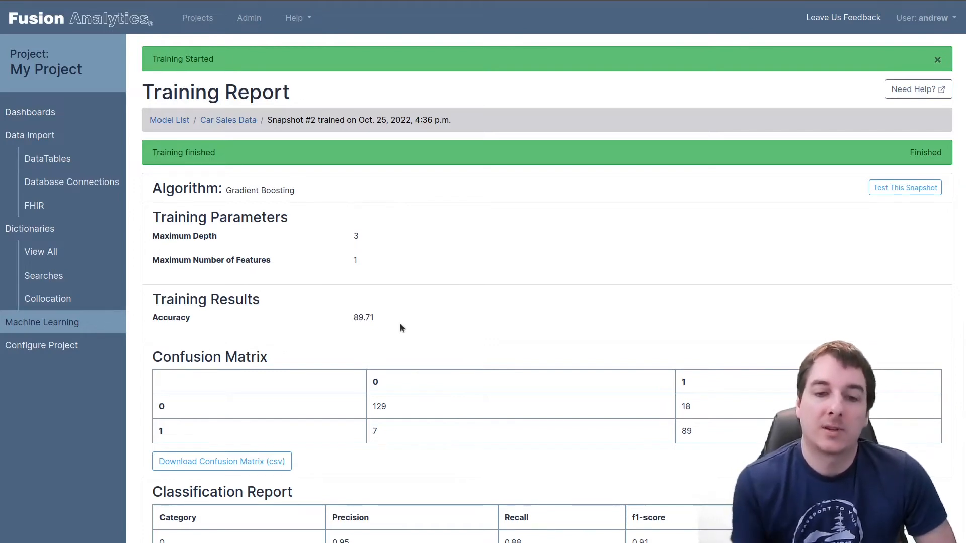
pyautogui.scroll(-3, 430, 339)
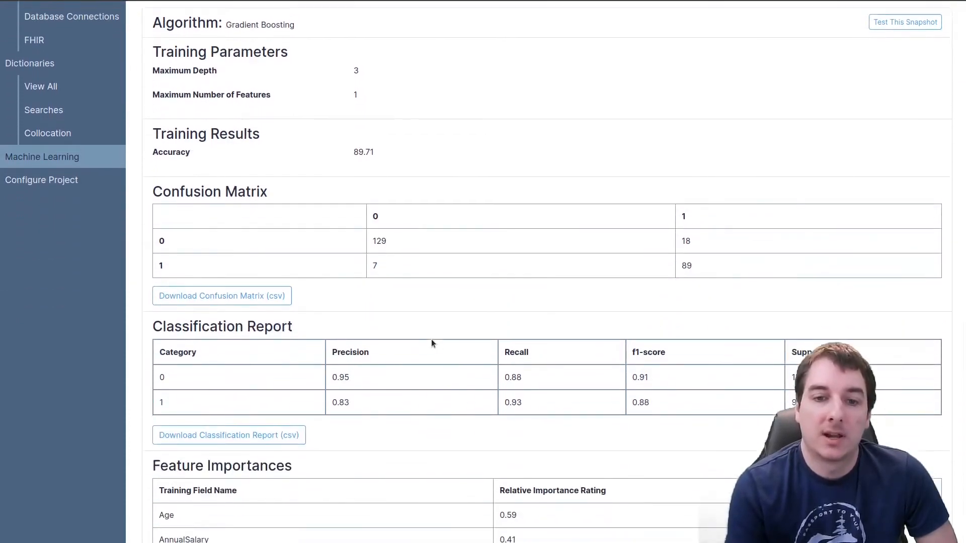
pyautogui.scroll(-1, 459, 330)
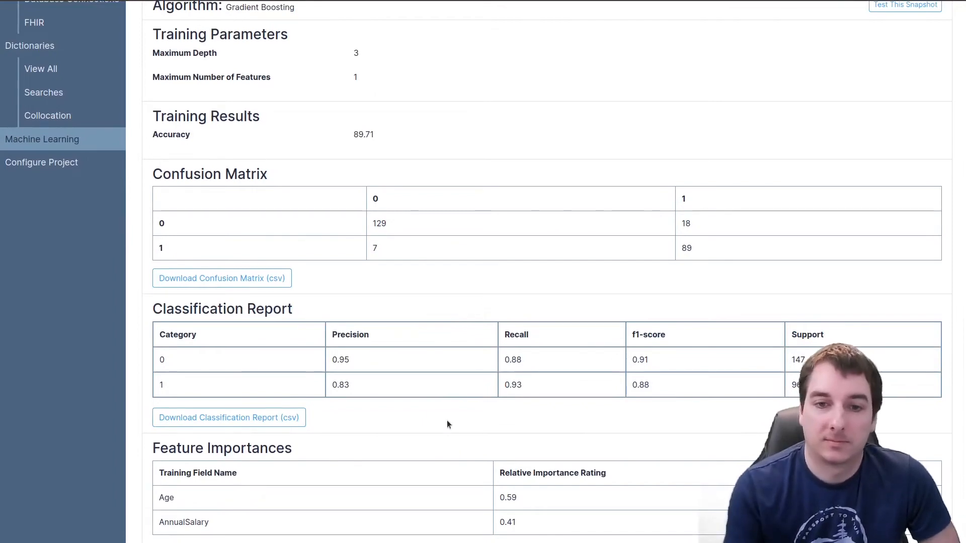
pyautogui.scroll(4, 443, 433)
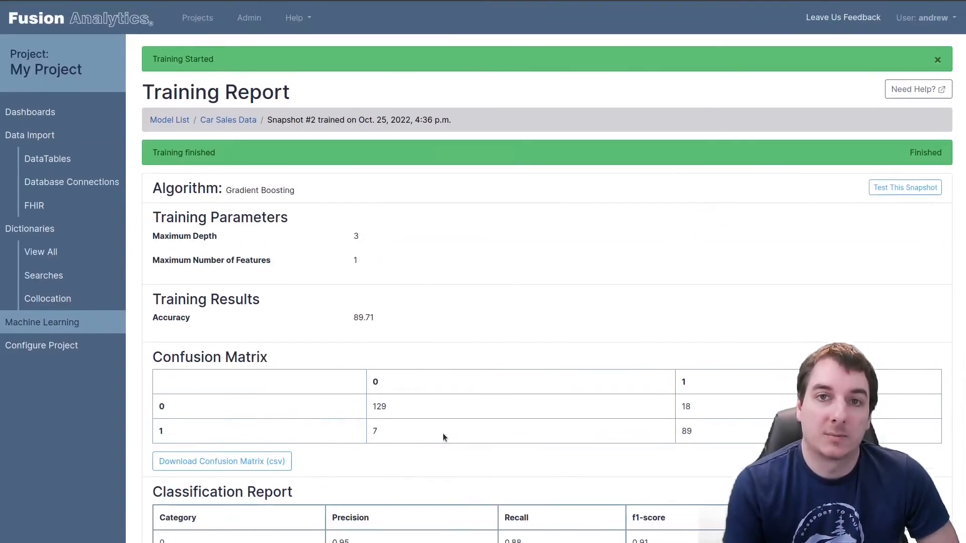
# Test the trained snapshot on the Testing Data table, mapping the Age and AnnualSalary features to the fields of the same names
pyautogui.click(897, 189)
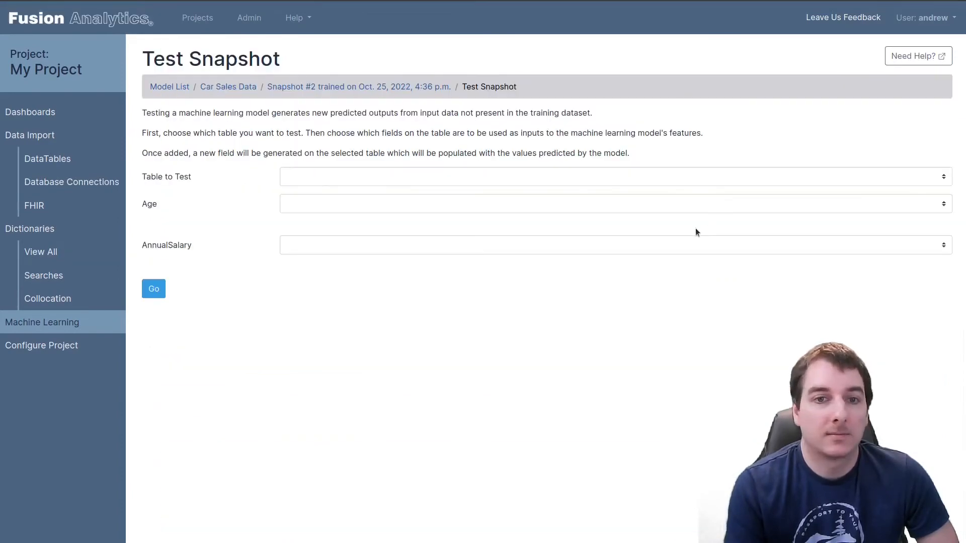
pyautogui.click(360, 180)
pyautogui.click(295, 207)
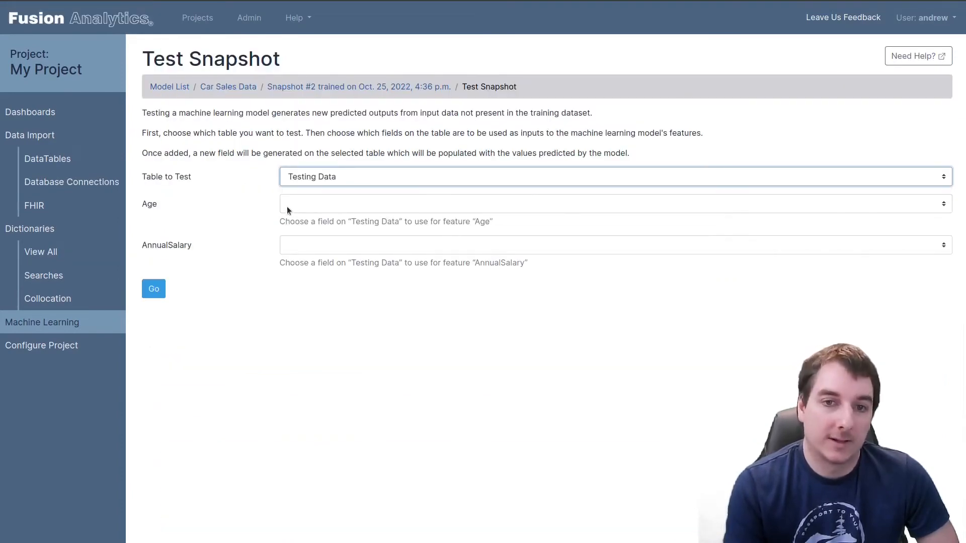
pyautogui.click(323, 204)
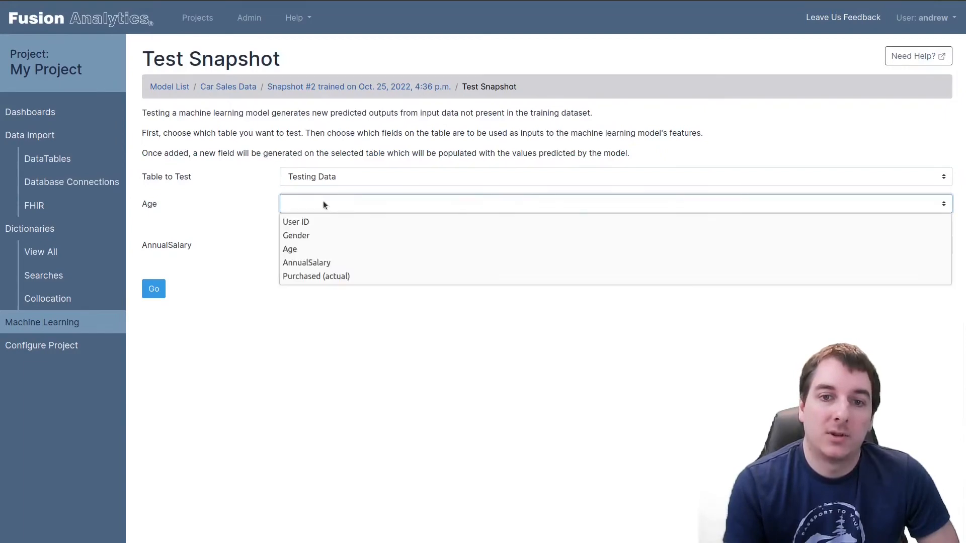
pyautogui.click(312, 249)
pyautogui.click(331, 245)
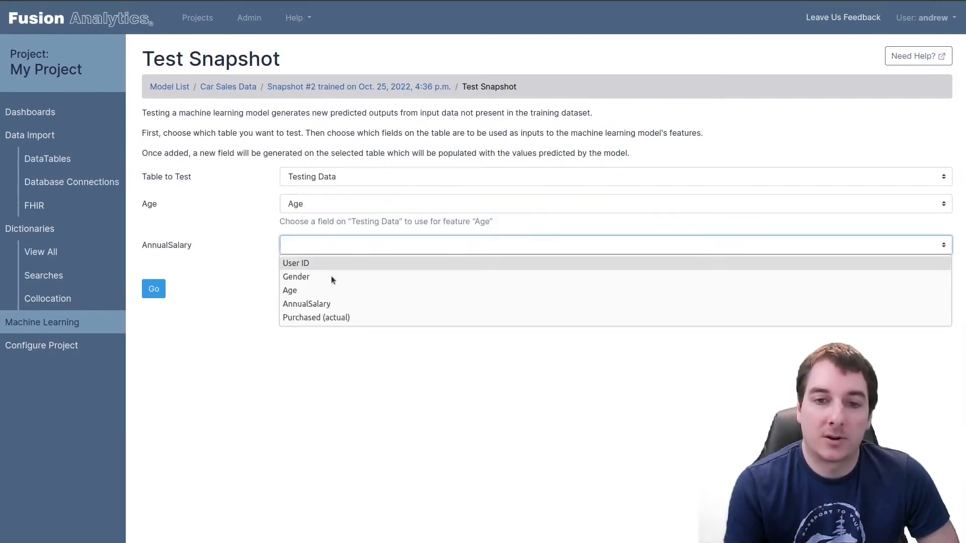
pyautogui.click(318, 304)
pyautogui.click(156, 288)
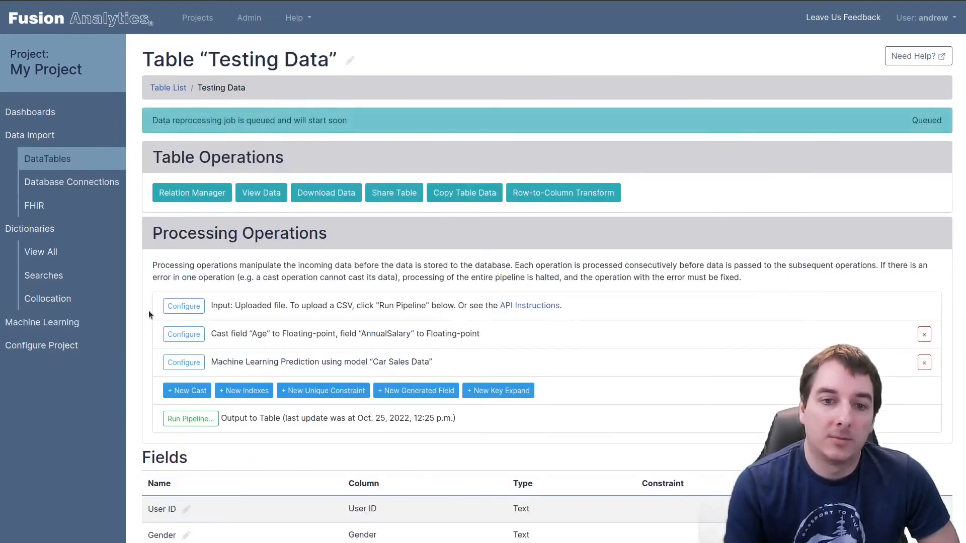
# Examine the Testing Data fields, compare the actual and predicted Purchased values in its records, and return to the table's overview
pyautogui.scroll(-2, 148, 314)
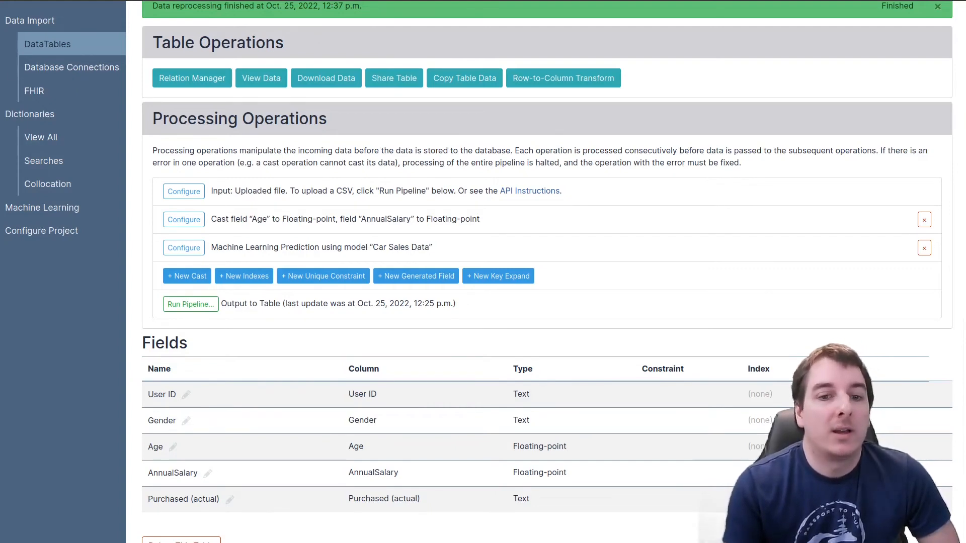
pyautogui.scroll(-1, 349, 447)
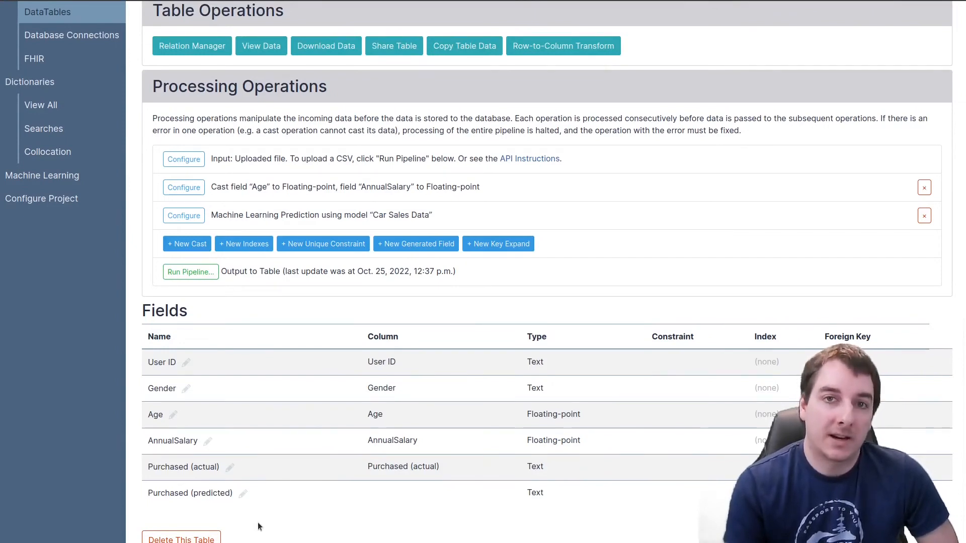
pyautogui.click(261, 46)
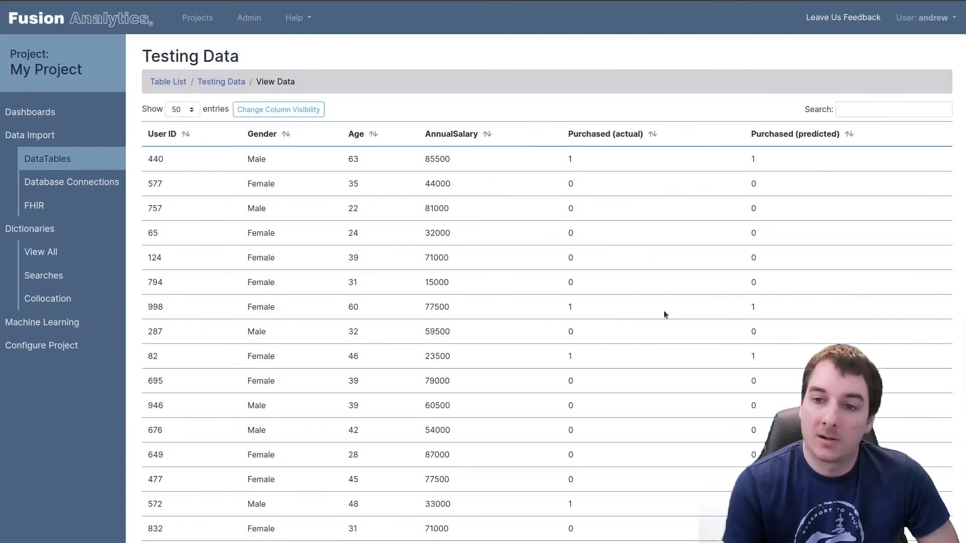
pyautogui.scroll(-5, 664, 314)
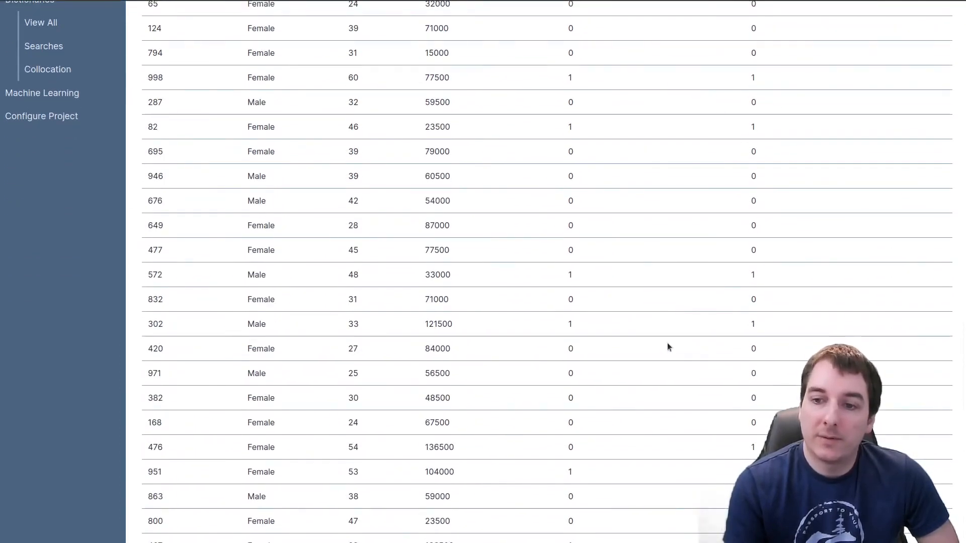
pyautogui.scroll(-1, 668, 347)
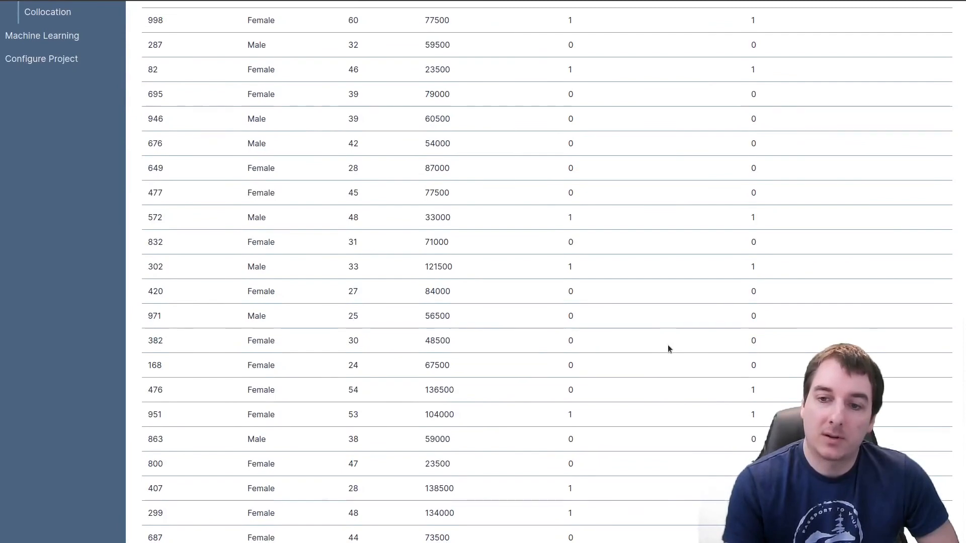
pyautogui.scroll(5, 667, 349)
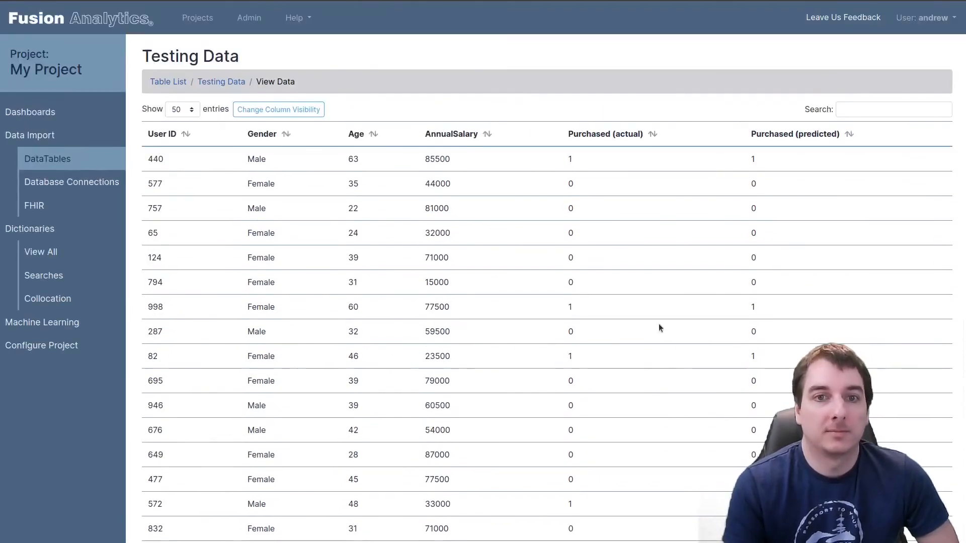
pyautogui.click(220, 80)
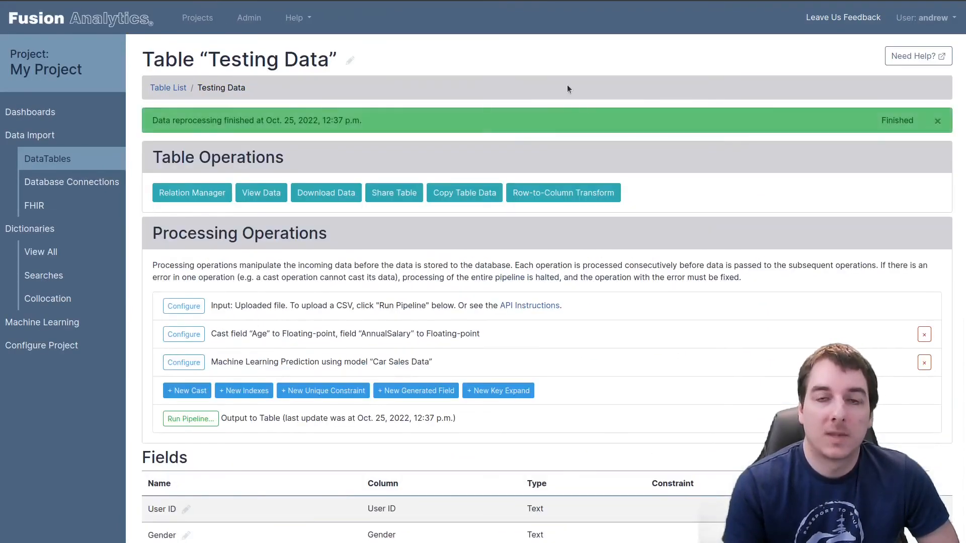